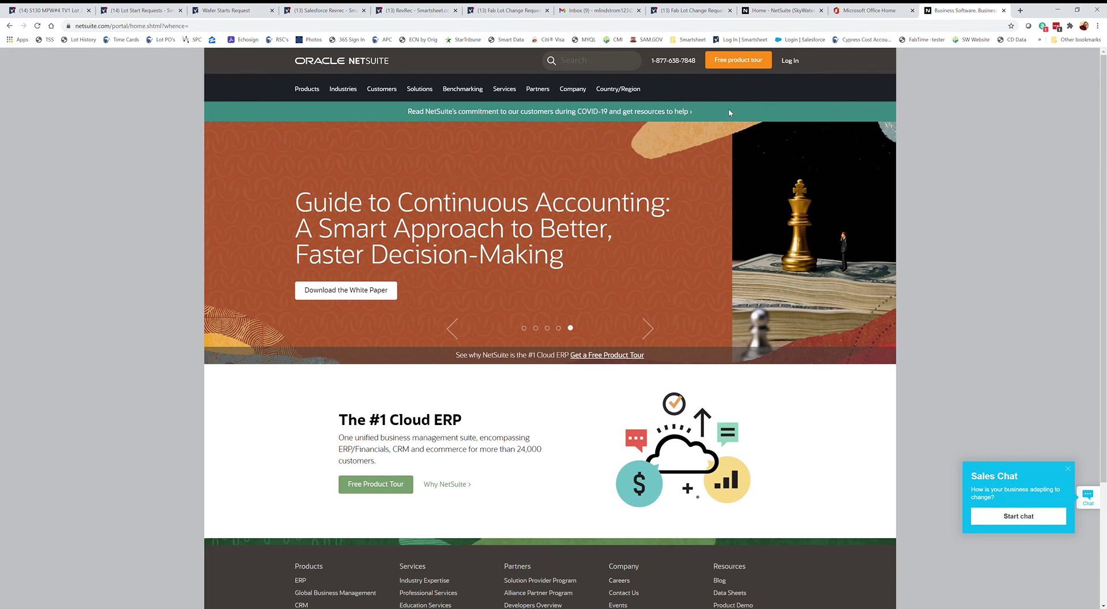
Step: Log in to the NetSuite account by filling in the saved e-mail address and password
left_click(791, 61)
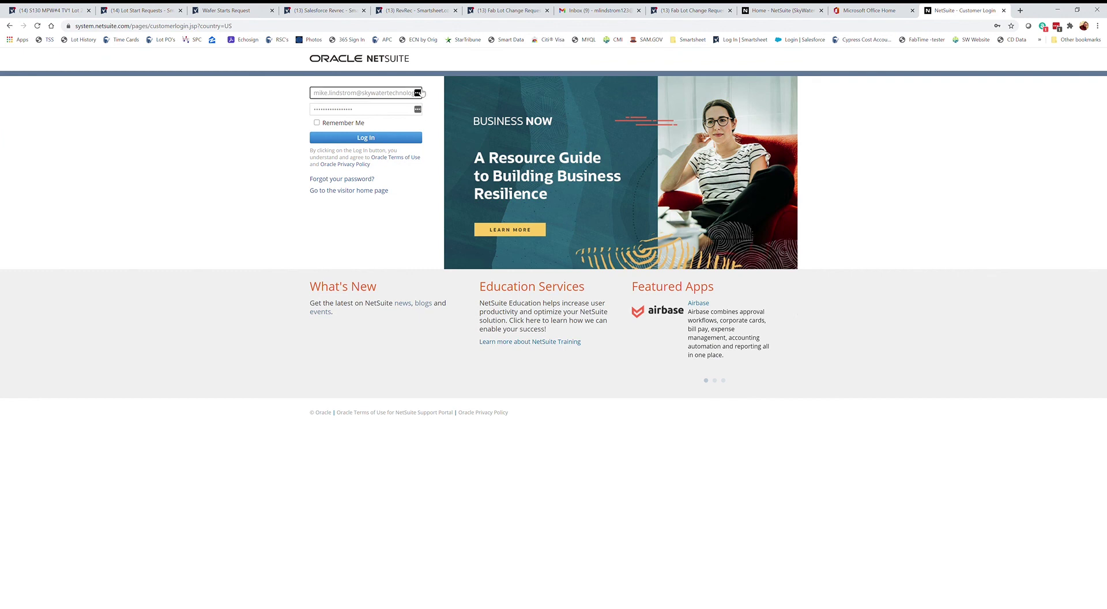
left_click(418, 93)
left_click(330, 161)
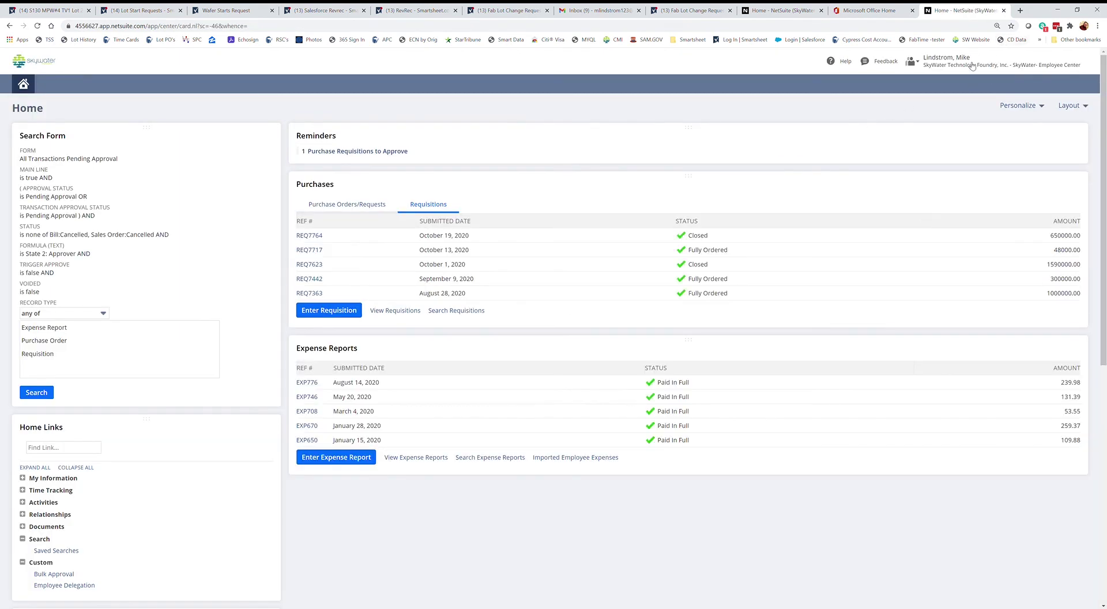
Step: Start a new purchase requisition and set its vendor to APPLIED MATERIALS INC
mouse_move(972, 66)
left_click(332, 313)
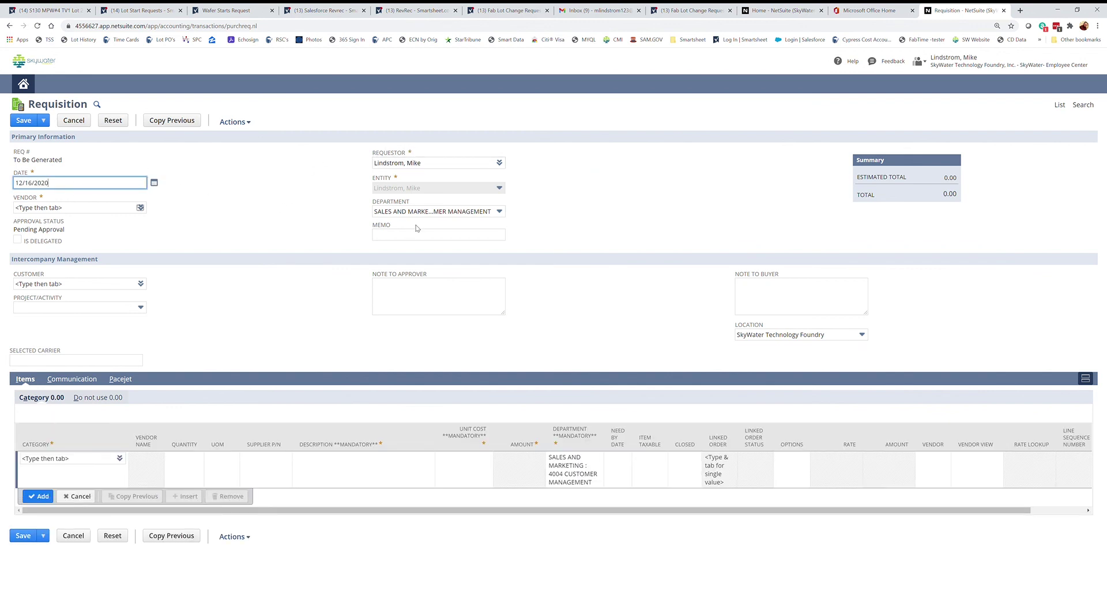
left_click(57, 210)
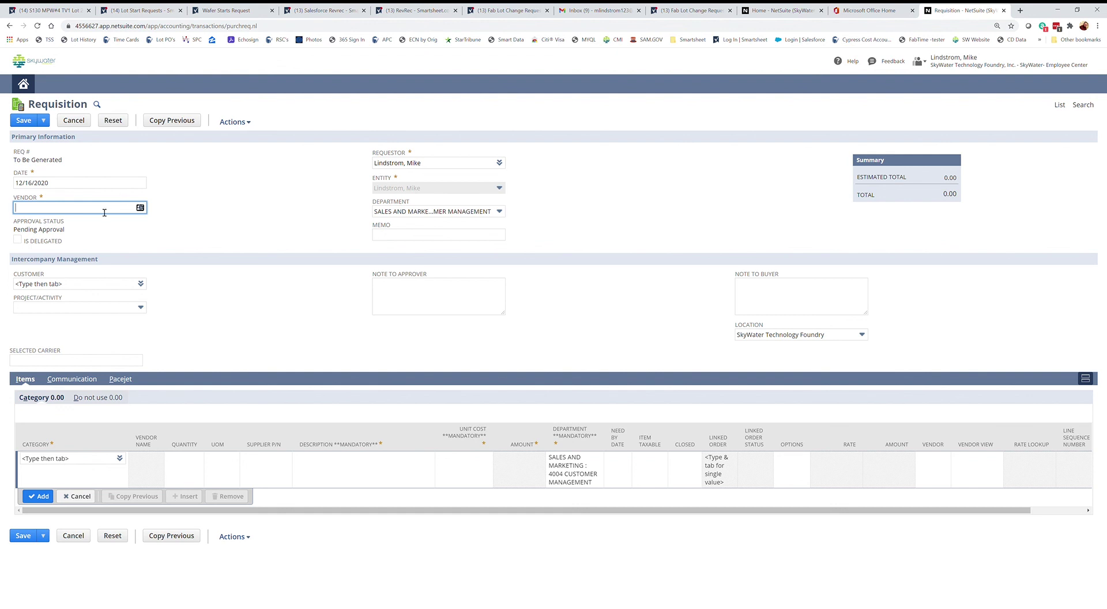
type("app")
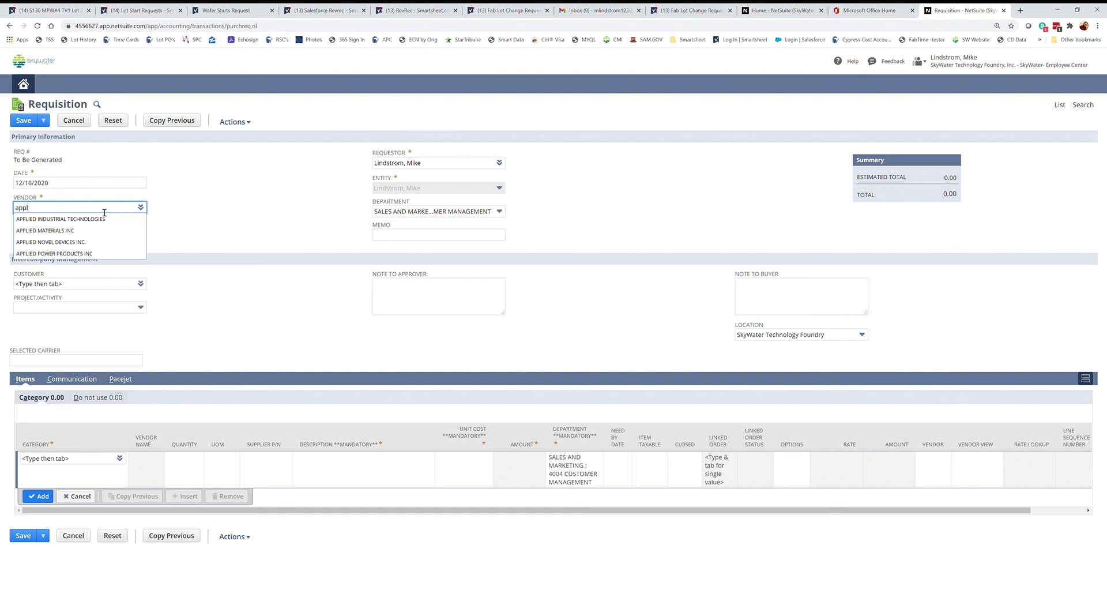
type("l")
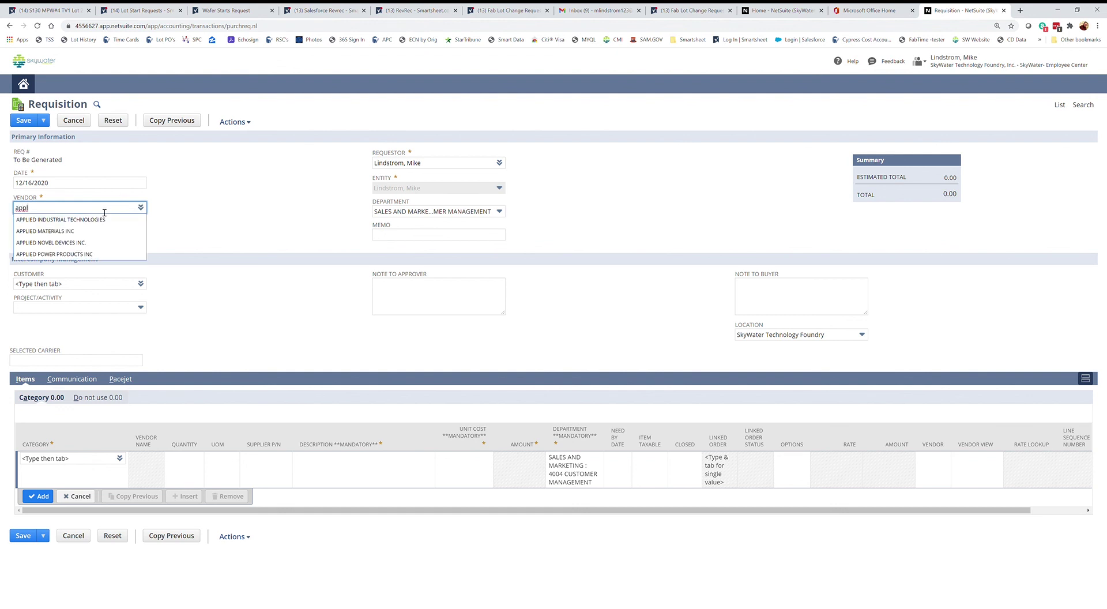
left_click(78, 232)
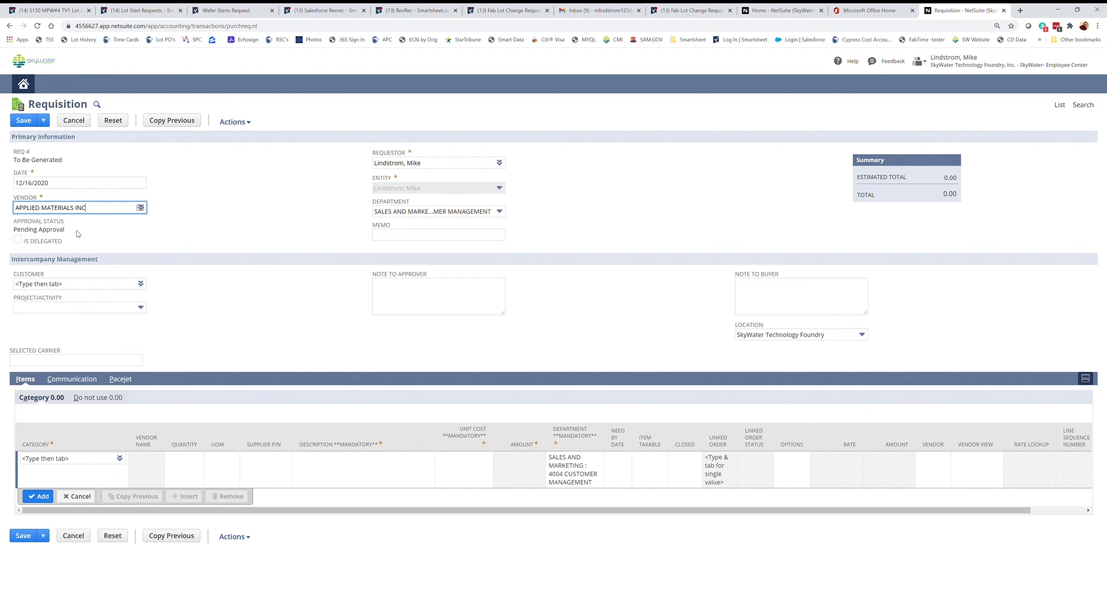
Step: Leave the customer blank and set the requisition's project/activity to Ice_Castle
left_click(103, 289)
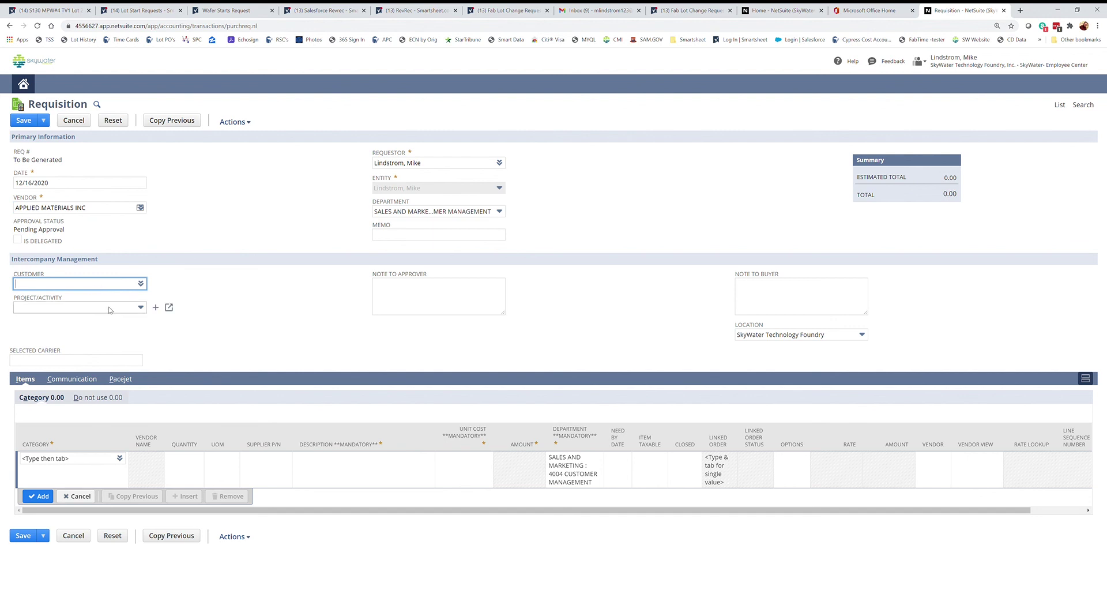
left_click(77, 308)
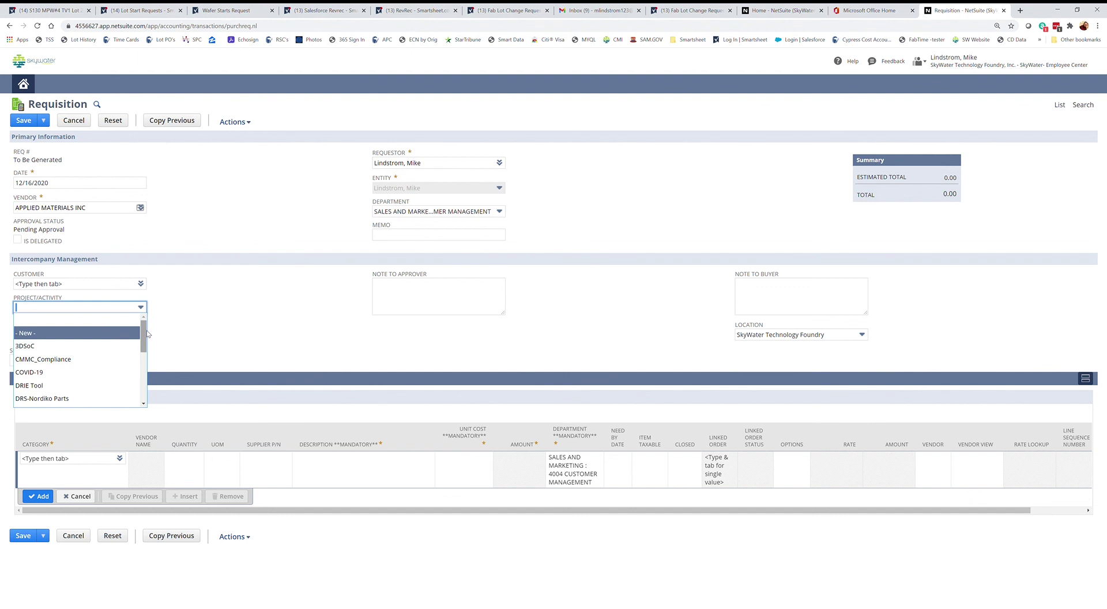
left_click_drag(143, 332, 140, 345)
scroll(75, 357, "down", 3)
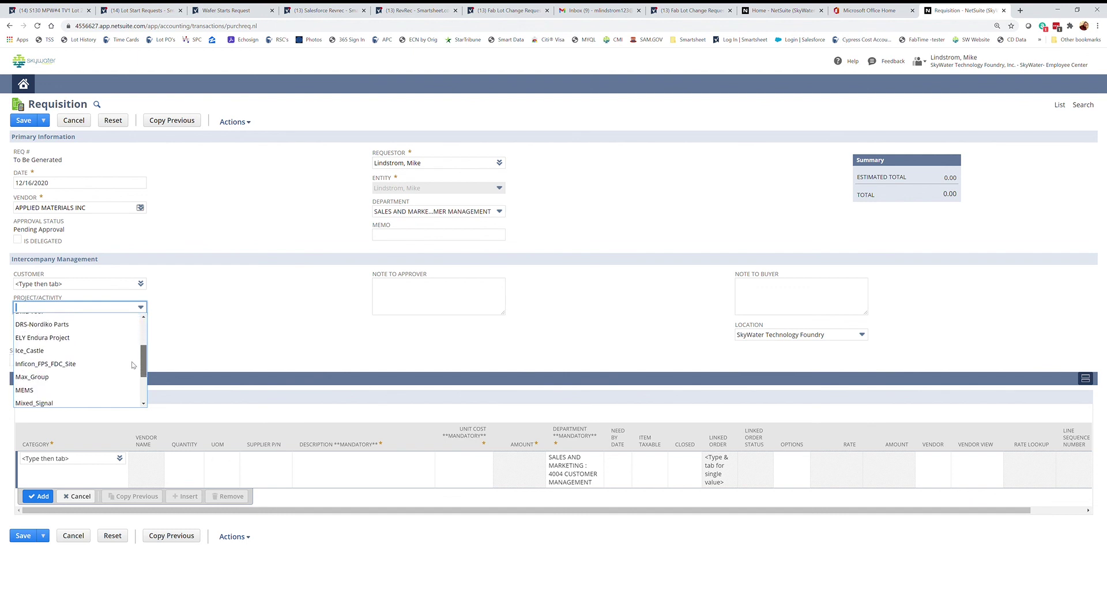
left_click(42, 339)
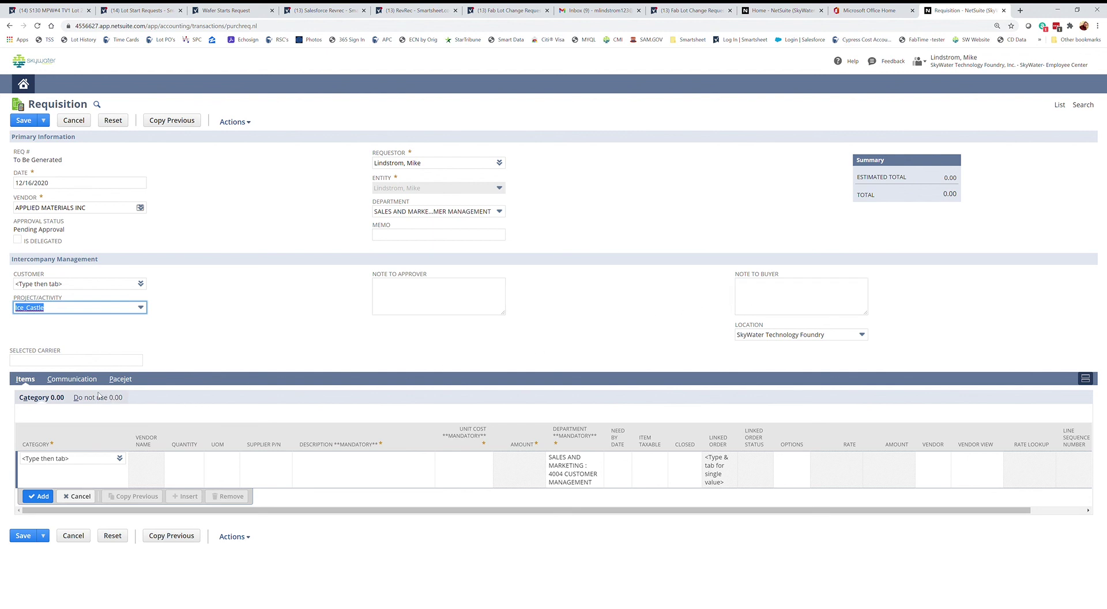
Step: Browse the item categories for the first line and choose CAPITAL.MFG EQUIP-EXPITEM
left_click(81, 462)
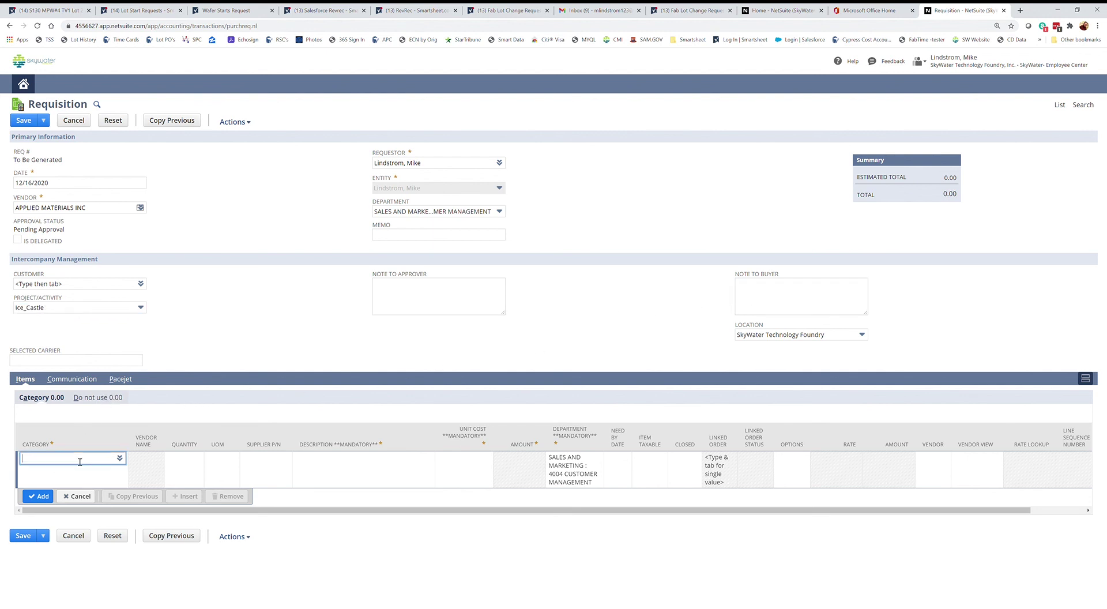
left_click(126, 458)
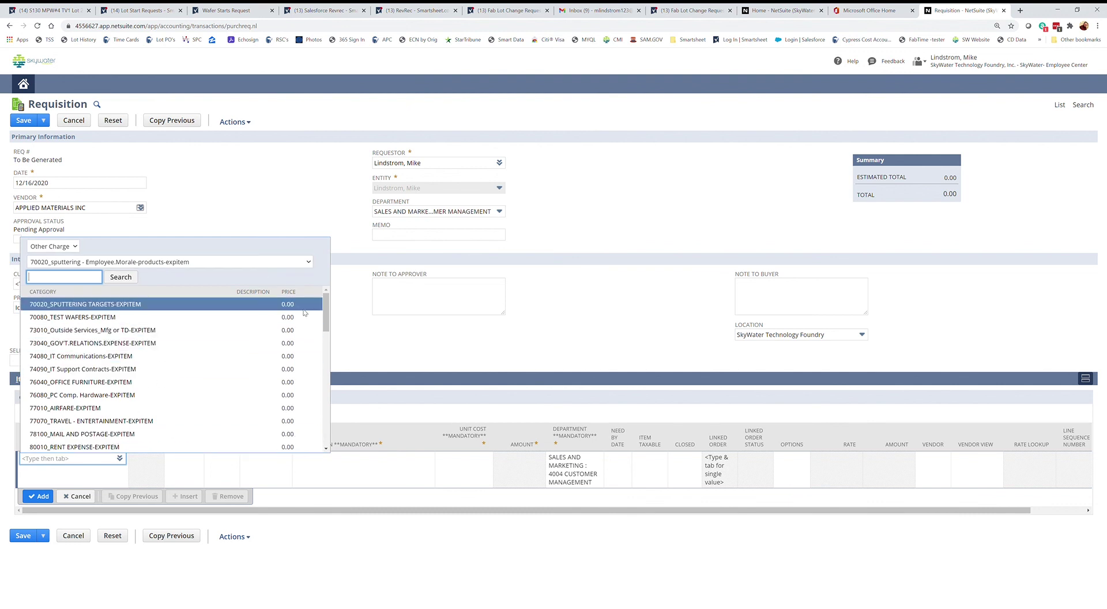
left_click_drag(325, 310, 307, 437)
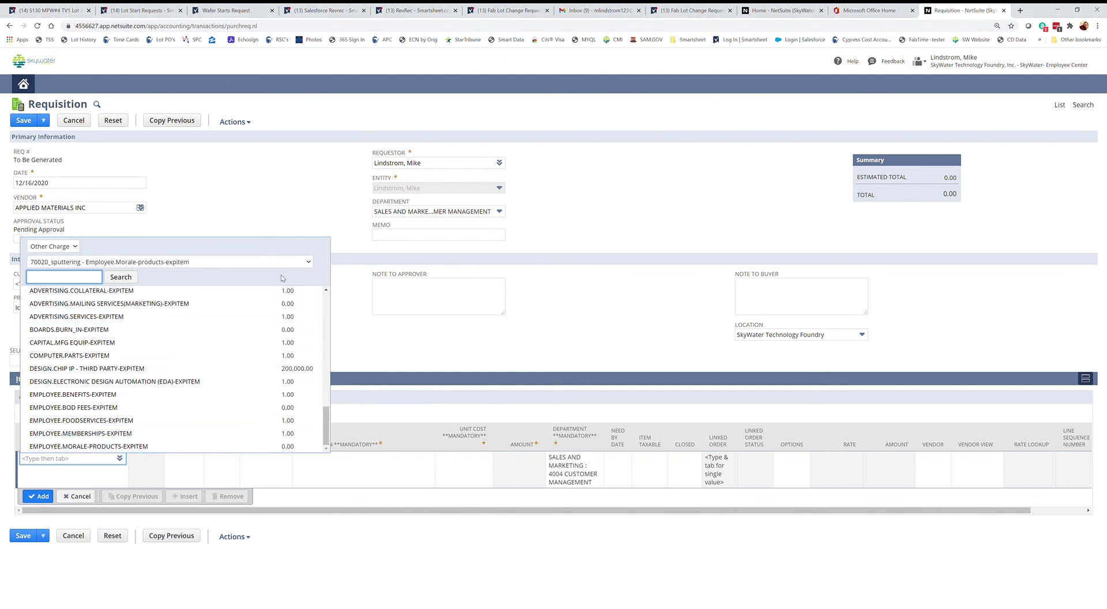
left_click(308, 262)
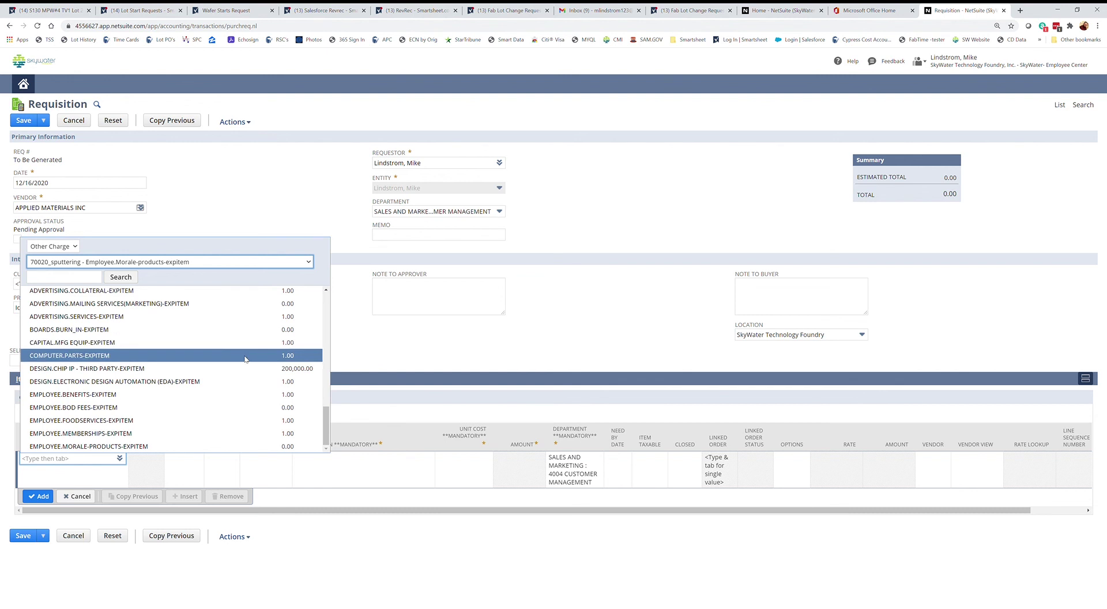
scroll(241, 368, "up", 3)
scroll(240, 366, "down", 3)
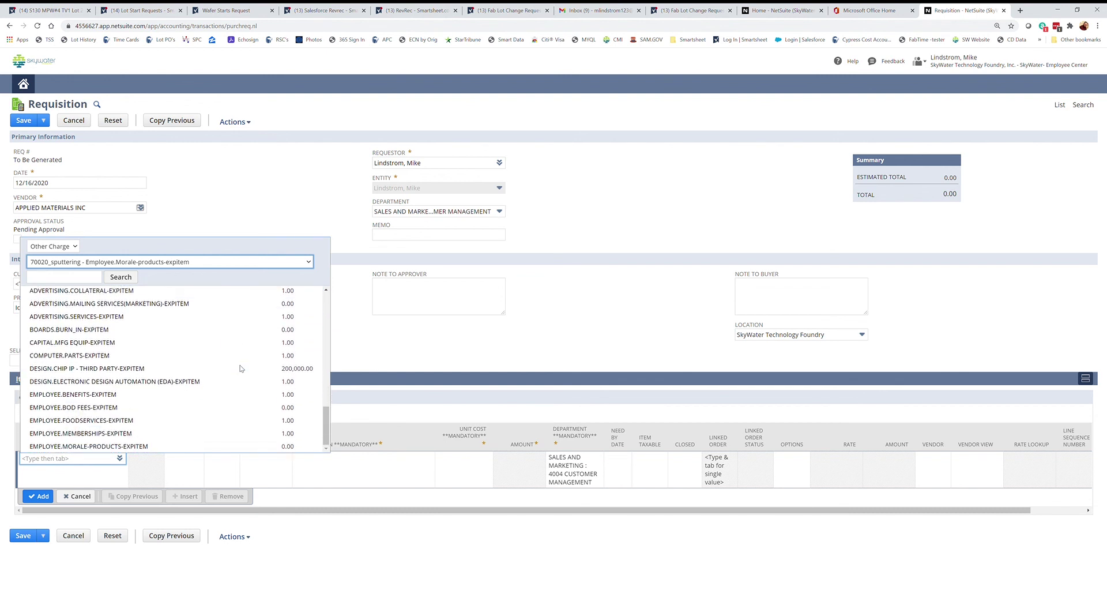
left_click(105, 345)
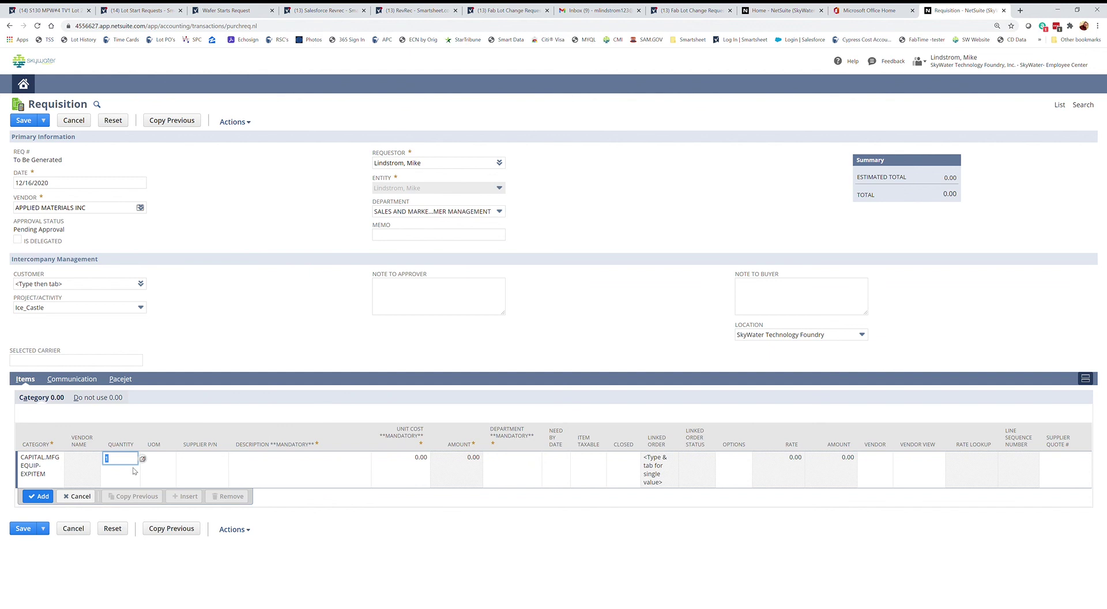
Step: Describe the line item as "Endura sputtering tool with 4 chambers" and set its unit cost to 2,000,000
left_click(152, 460)
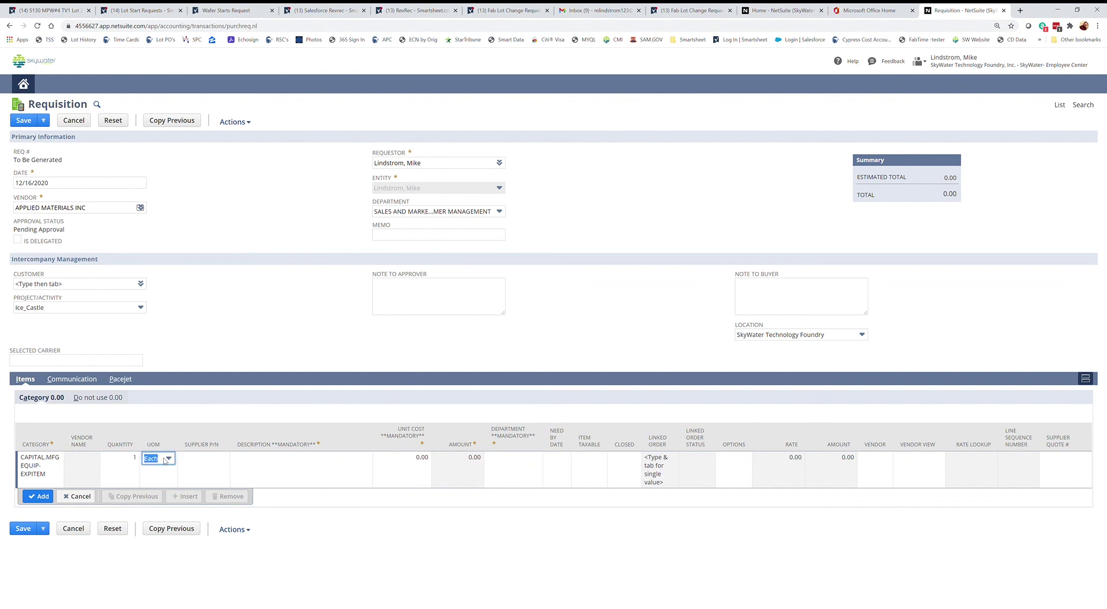
left_click(198, 473)
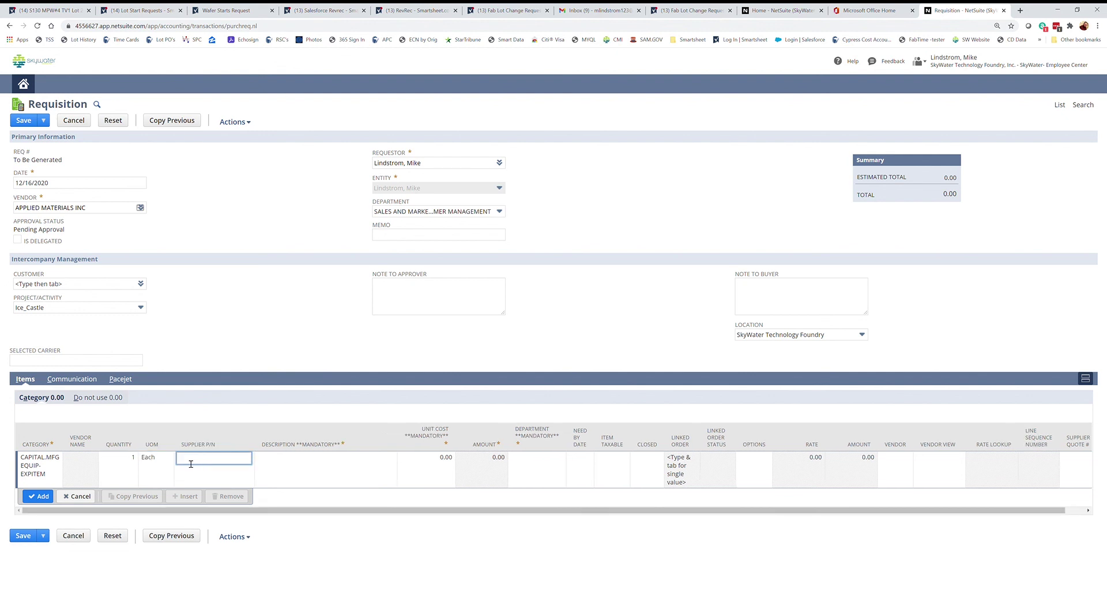
left_click(266, 462)
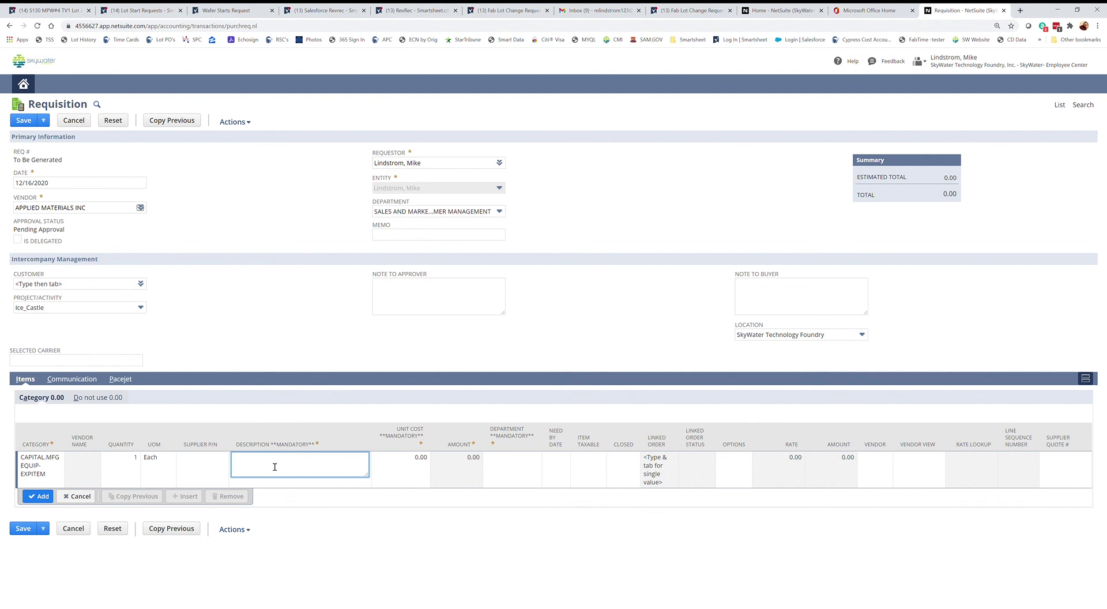
type("Endura")
type("sputtering tool with 4 chambers")
key("Tab")
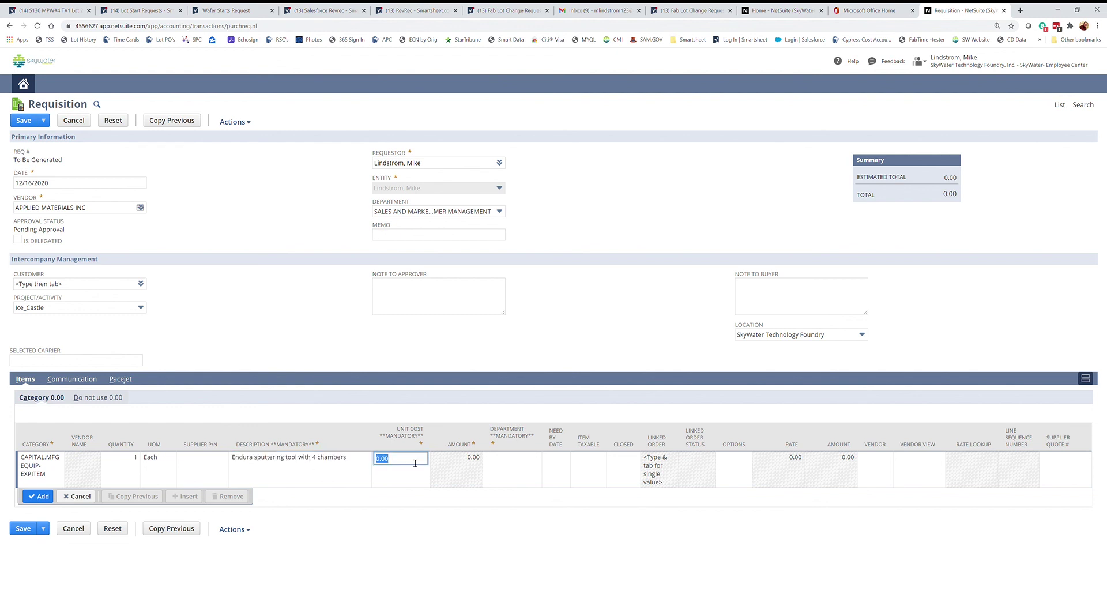
type("2,000,")
type("000000")
key("Tab")
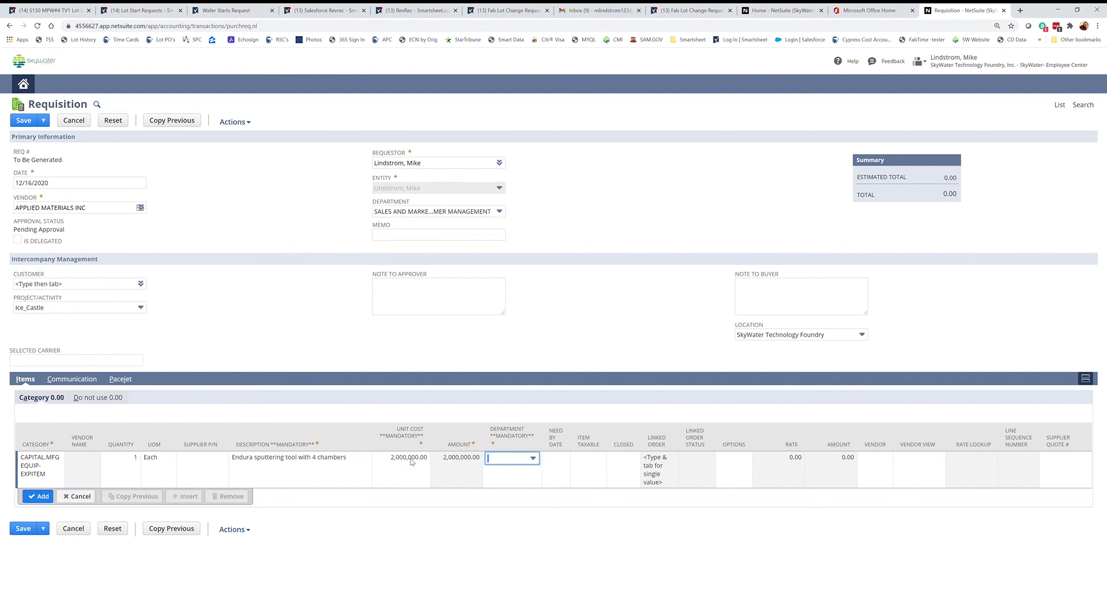
Step: Assign the line item to the department COST OF GOODS SOLD : 2106 FOUNDRY ENGINEERING GROUP
left_click(536, 459)
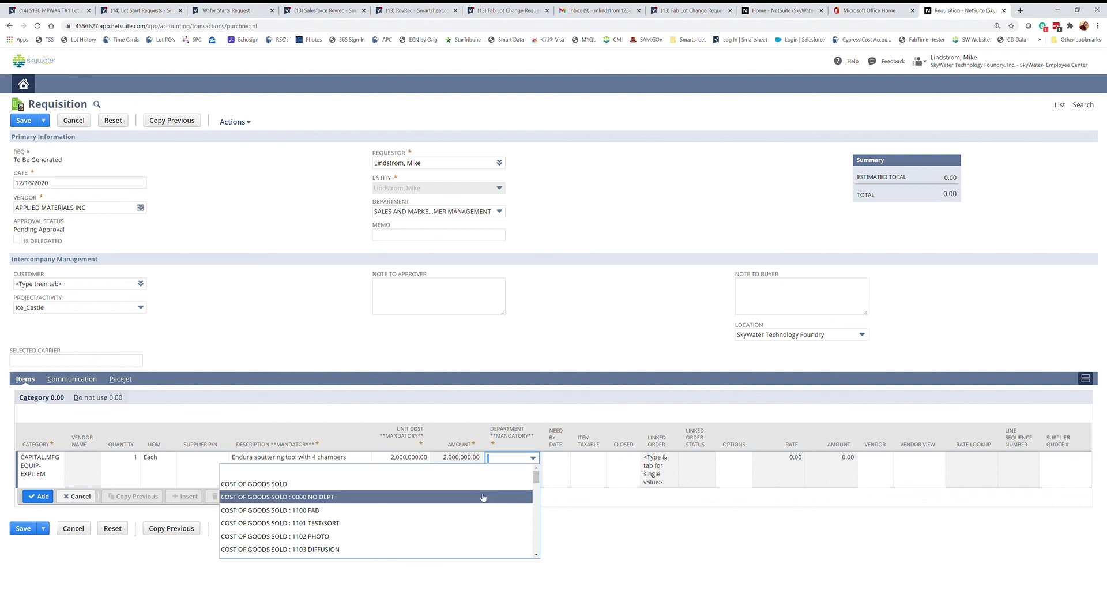
scroll(462, 516, "down", 1)
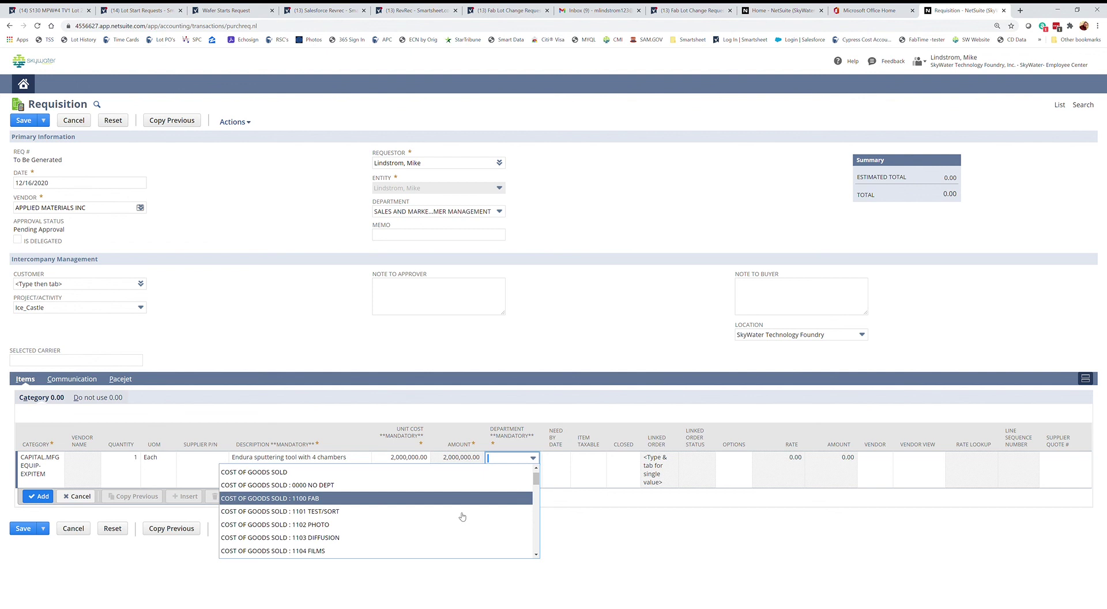
scroll(462, 516, "down", 2)
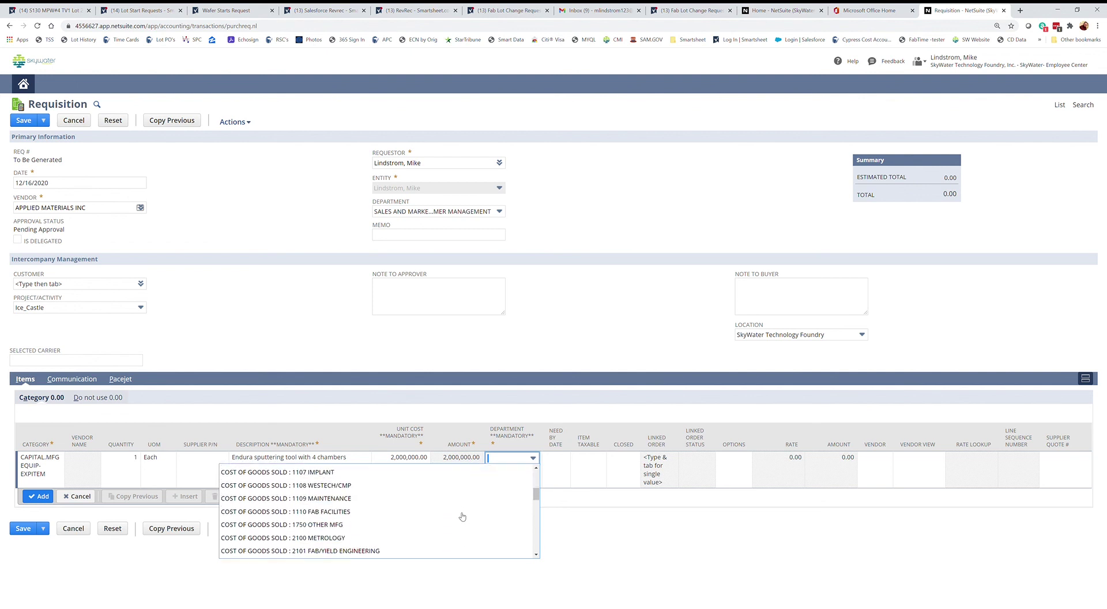
scroll(462, 518, "down", 2)
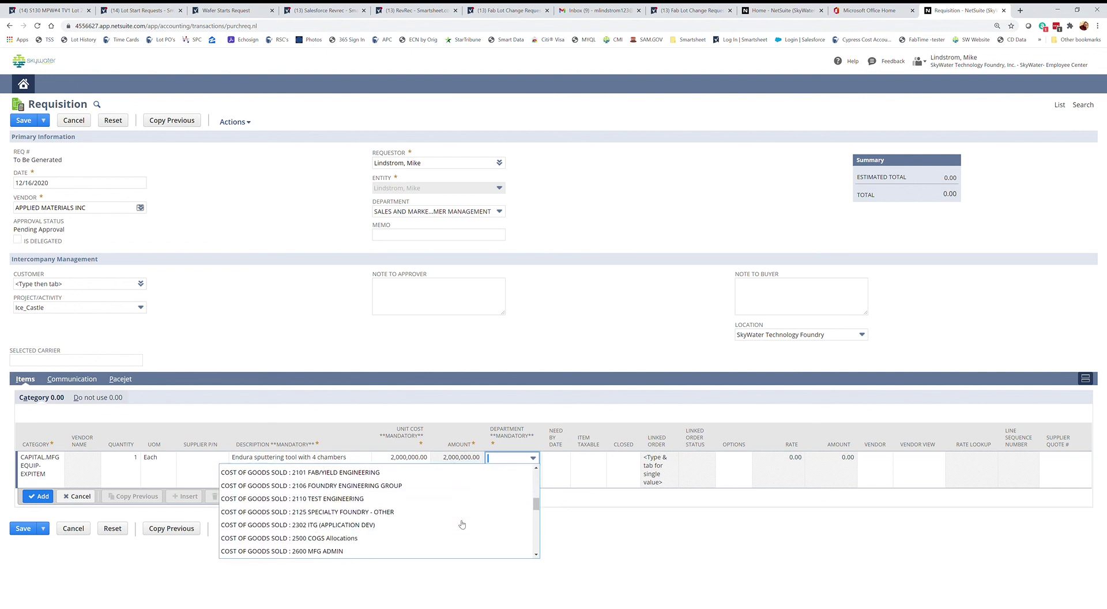
left_click(438, 482)
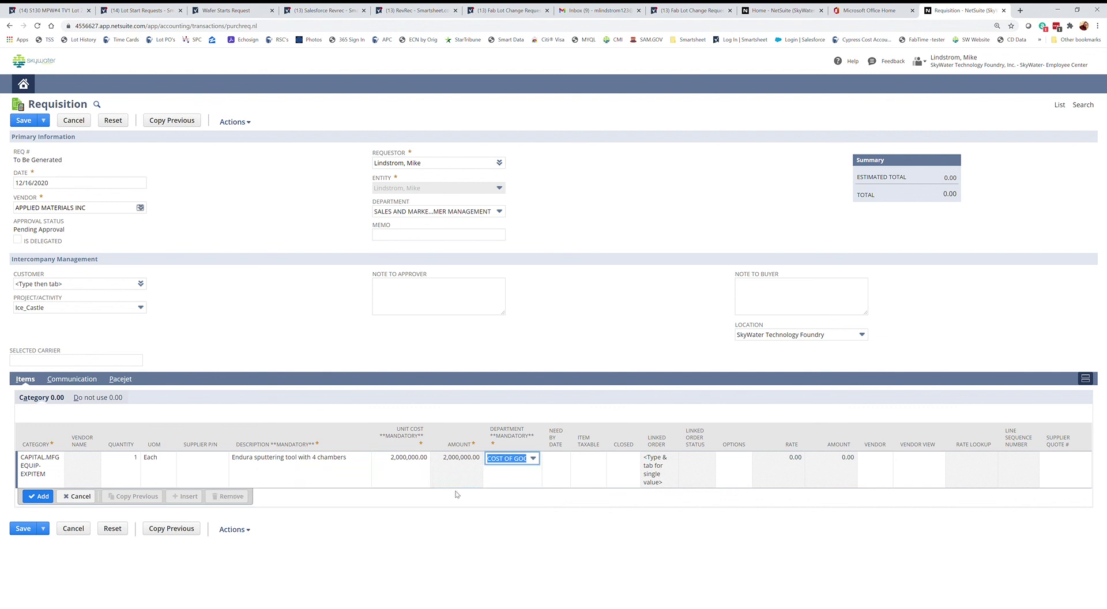
Step: Enter Q01.01.23 as the supplier quote number and add the completed line to the requisition
left_click(556, 462)
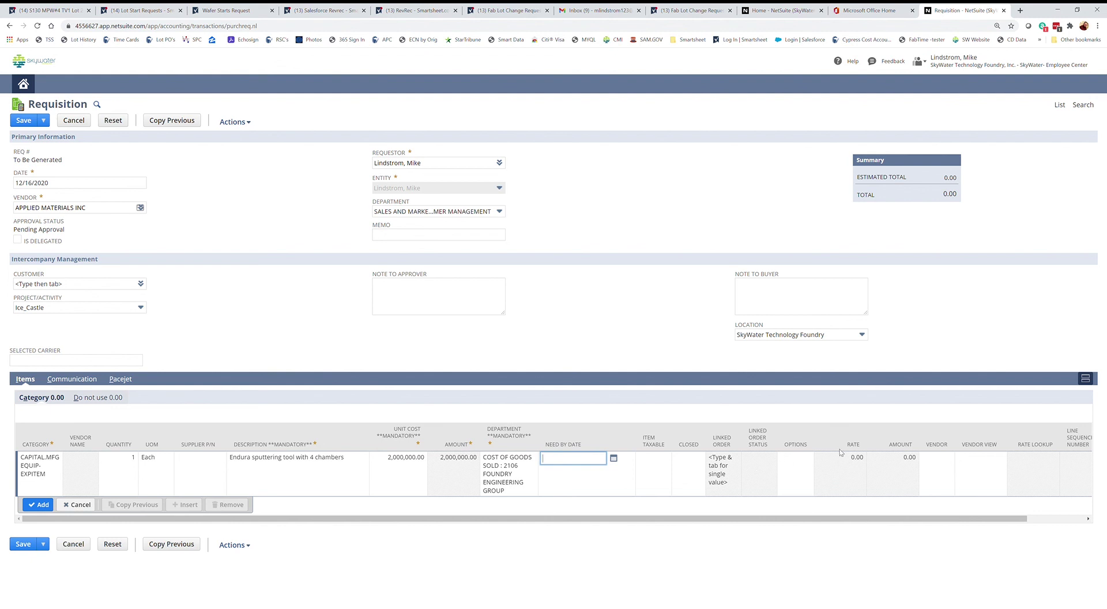
left_click(750, 467)
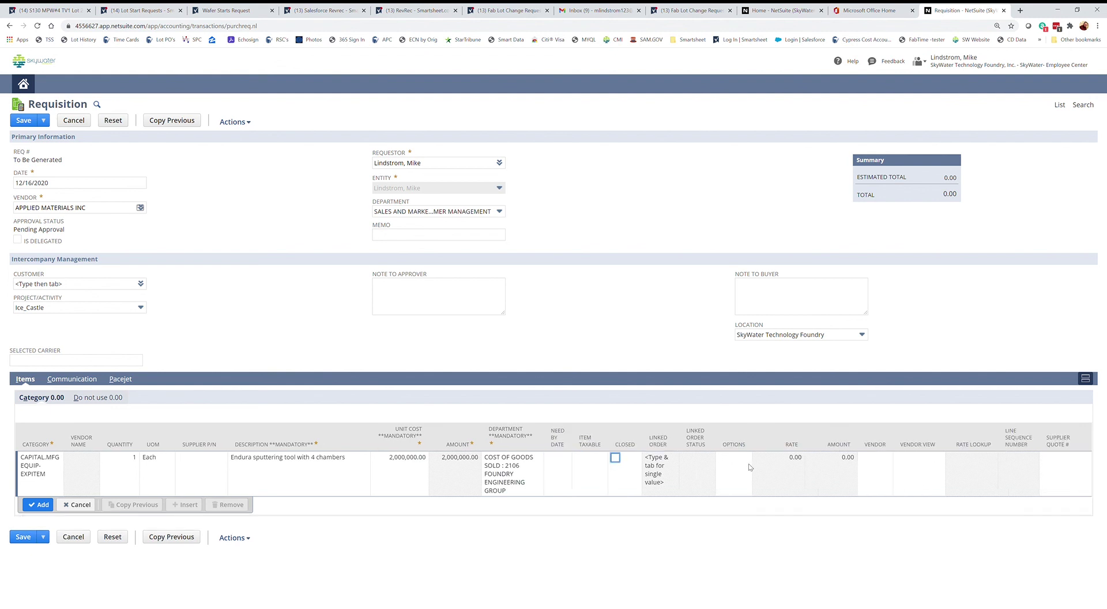
key("Tab")
key("Tab")
key("Tab")
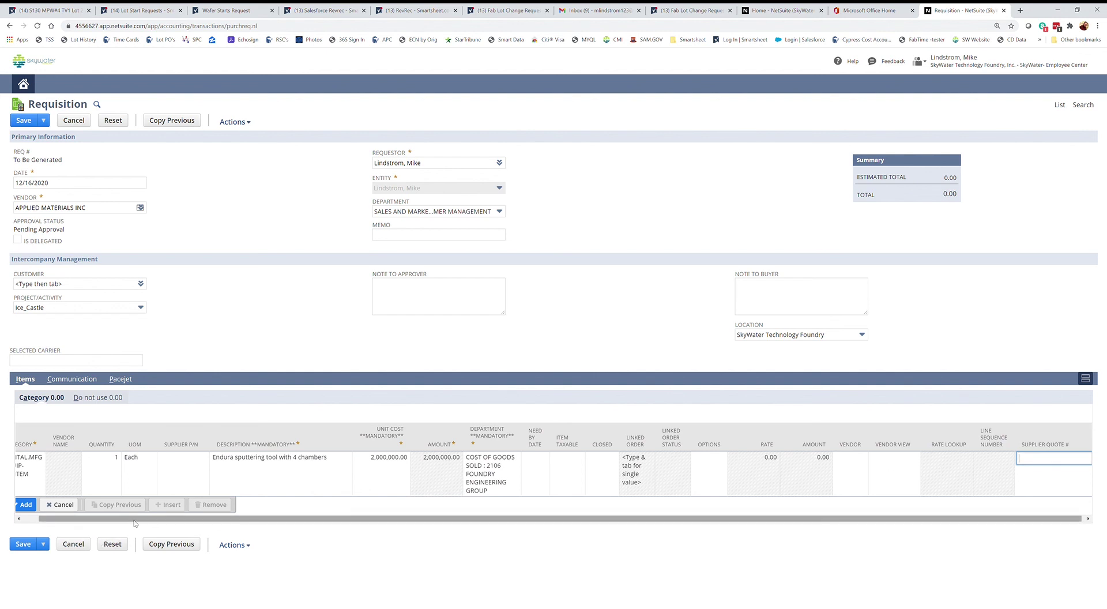
type("Q01.01.23")
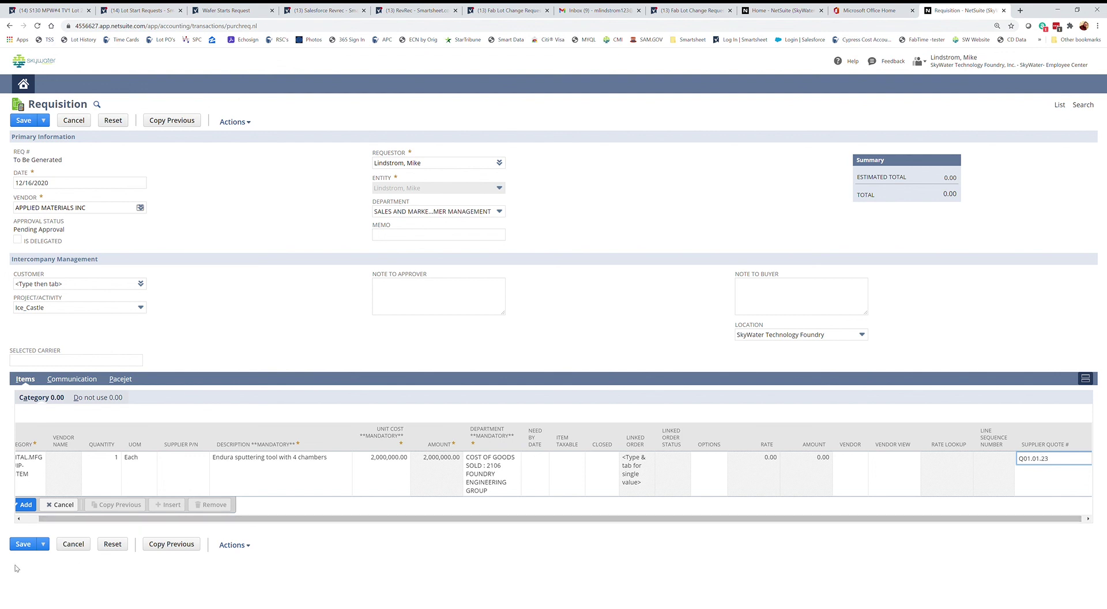
left_click_drag(268, 521, 252, 522)
left_click(40, 506)
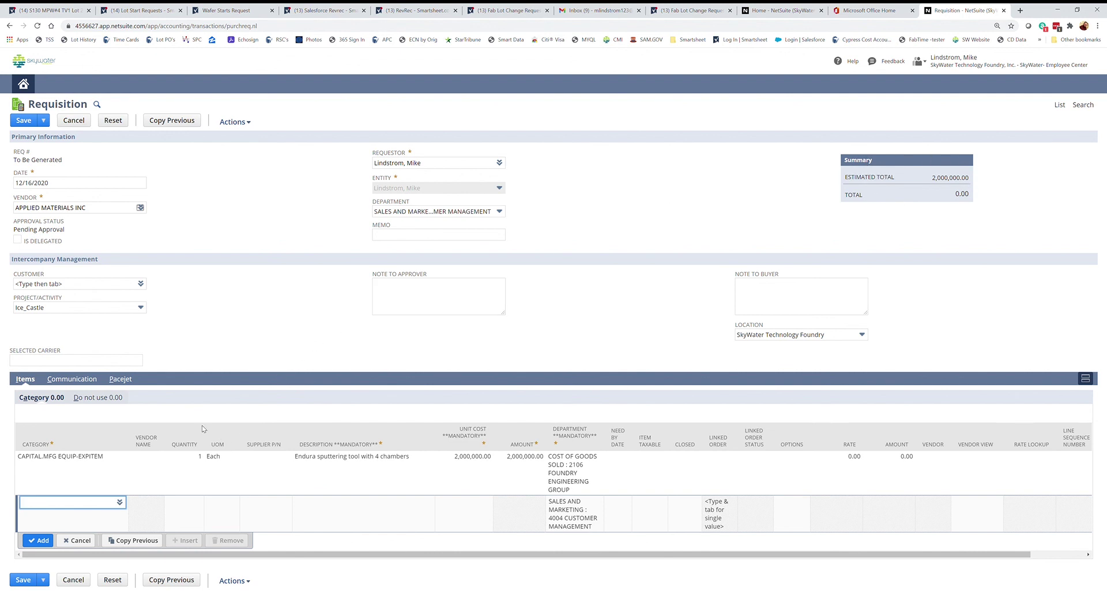
Step: Open the form for attaching a new file to the requisition, leave it without attaching one, and save the requisition
left_click(91, 380)
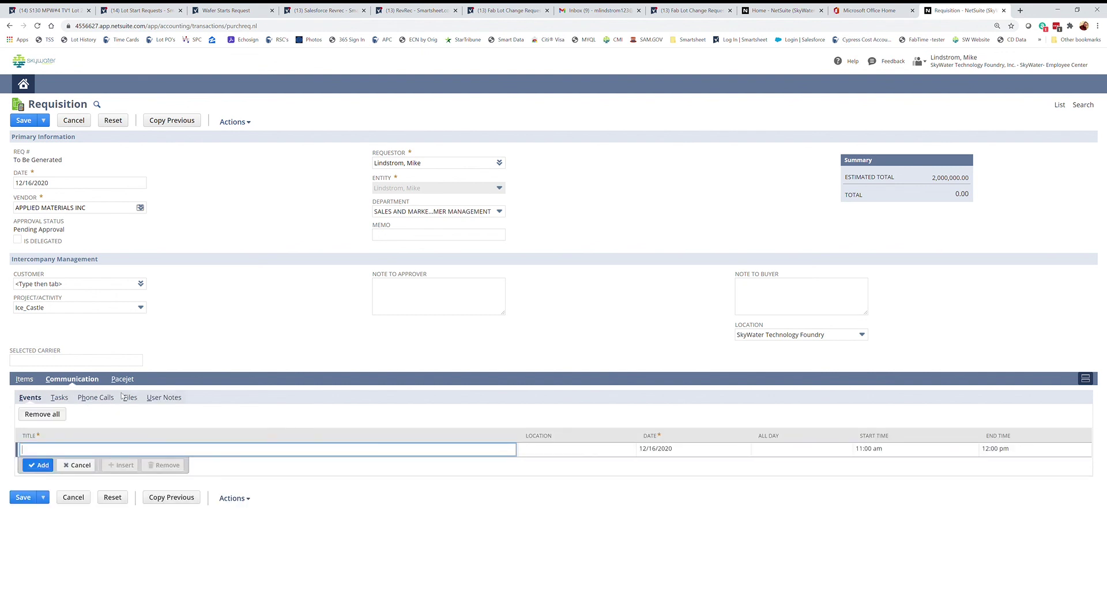
left_click(130, 398)
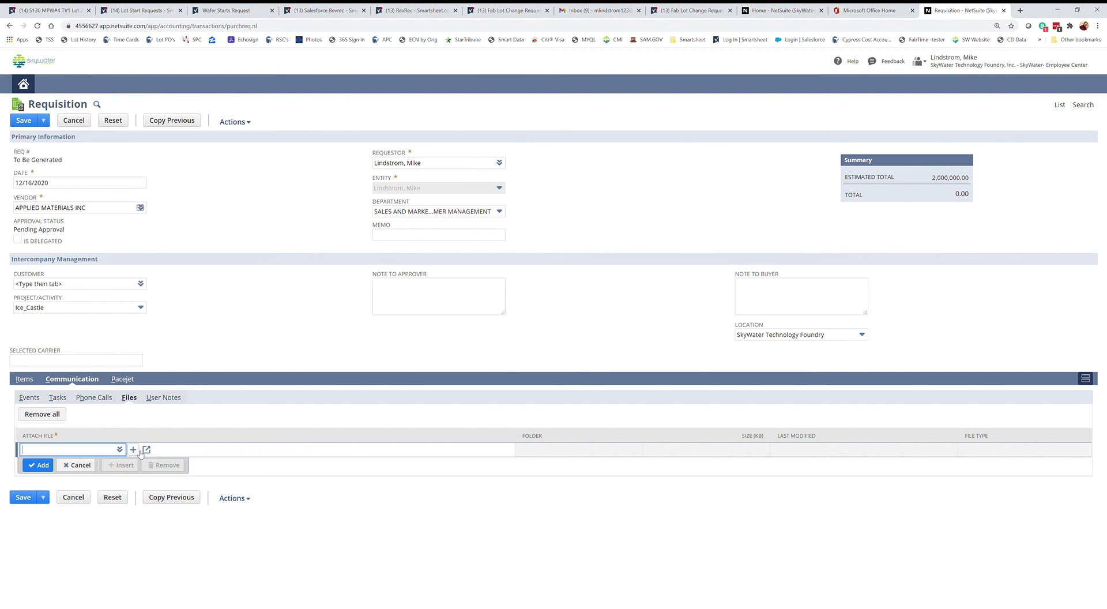
left_click(134, 450)
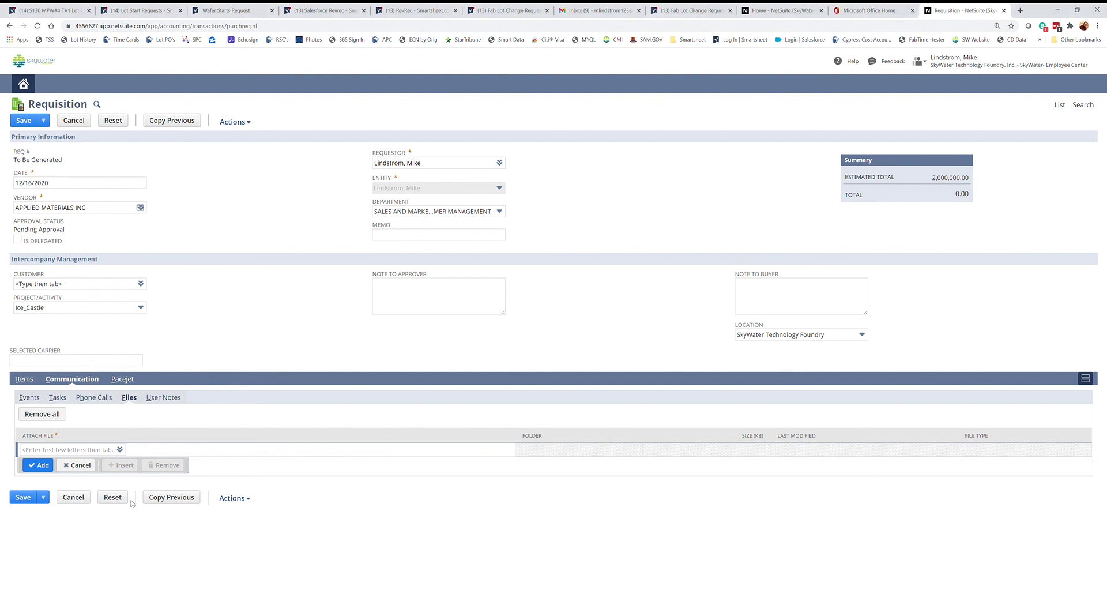
left_click(24, 499)
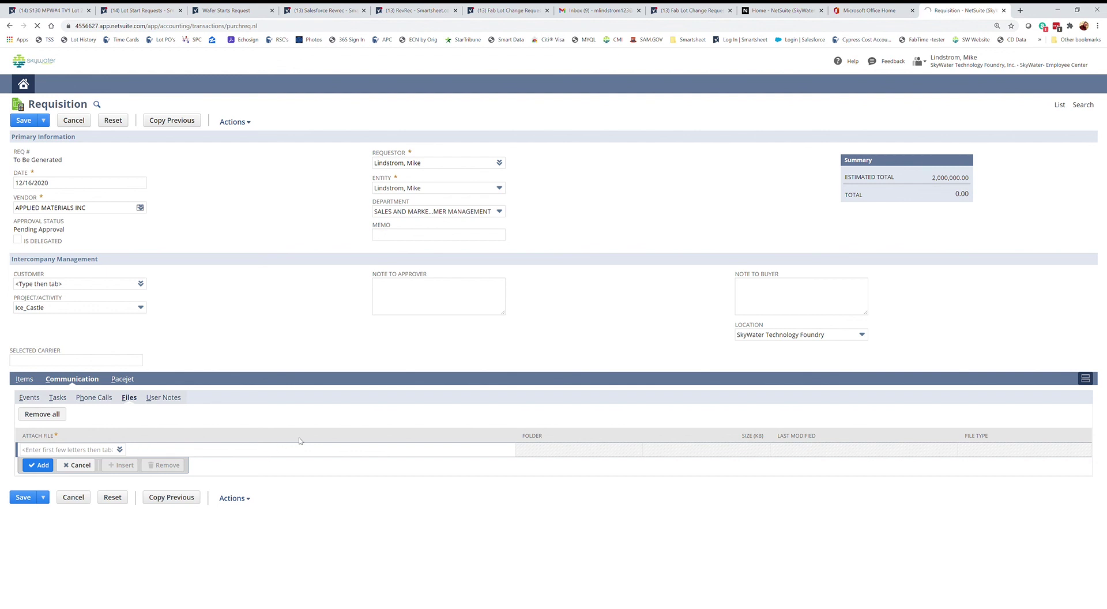